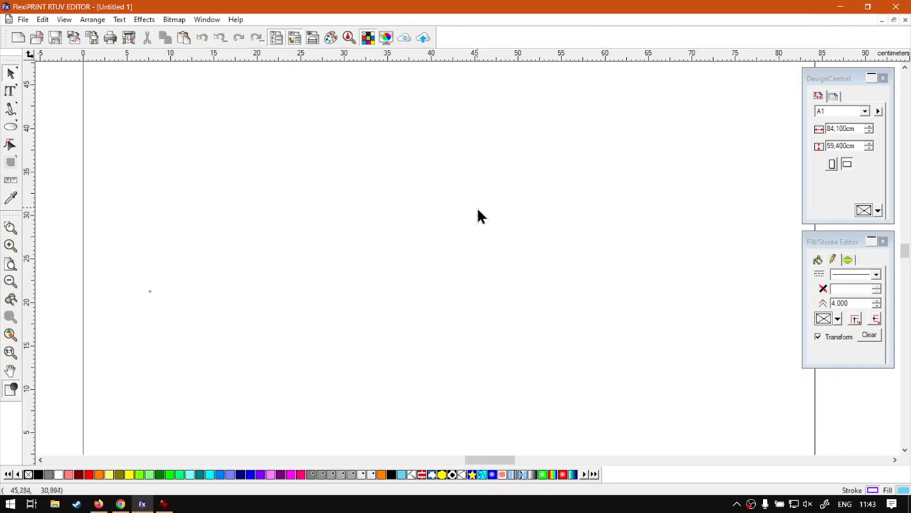
Draw a circle about 18.2 cm across in the page's upper left area and a rectangle about 31.1 × 15.4 cm beside it.
left_click(10, 128)
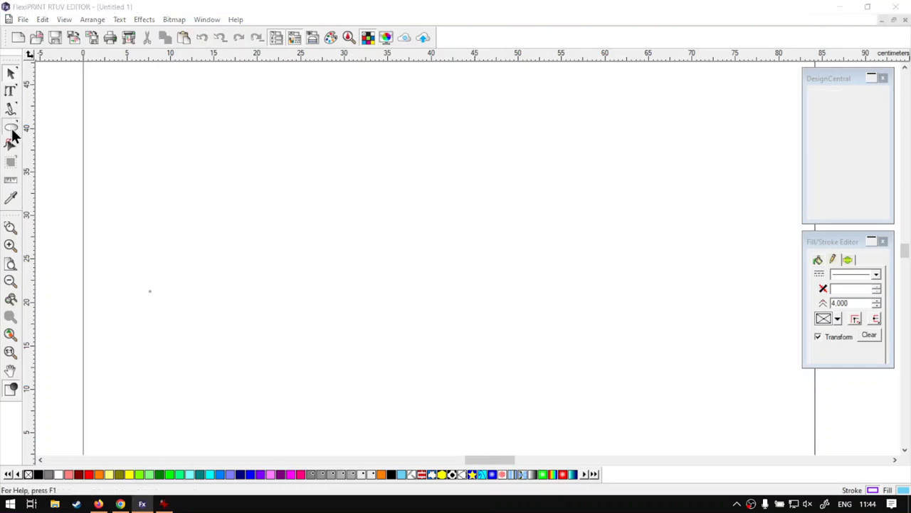
mouse_move(119, 94)
left_mouse_down()
mouse_move(378, 276)
mouse_move(288, 228)
mouse_move(316, 254)
mouse_move(256, 210)
mouse_move(307, 252)
mouse_move(273, 222)
left_mouse_up()
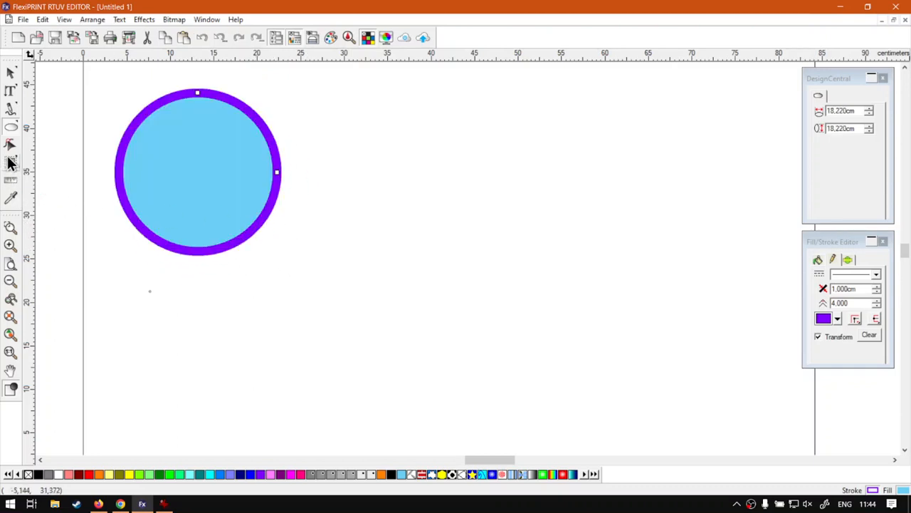
left_click(10, 109)
left_click_drag(10, 137, 41, 131)
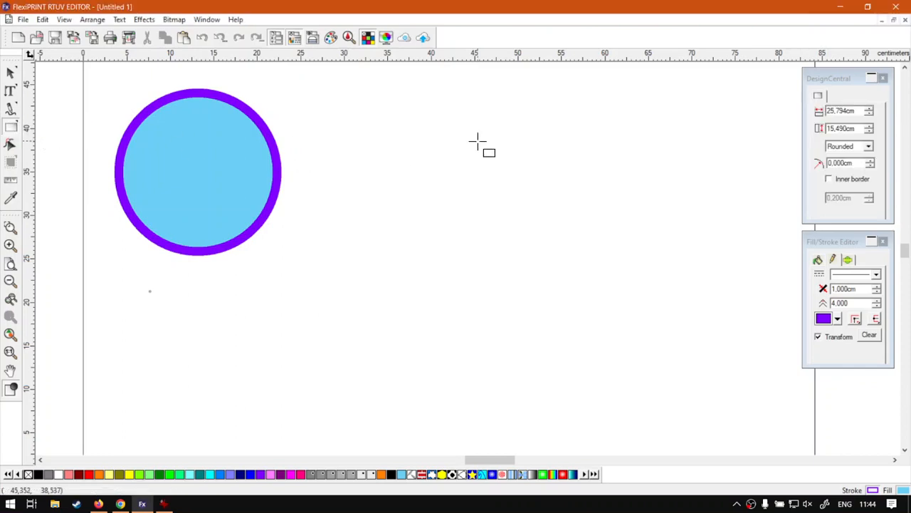
mouse_move(478, 96)
left_mouse_down()
mouse_move(661, 214)
mouse_move(644, 206)
mouse_move(650, 193)
mouse_move(730, 203)
mouse_move(749, 230)
left_mouse_up()
left_click_drag(569, 171, 516, 177)
Sketch a closed irregular freehand shape below and between the circle and the rectangle.
left_click(10, 110)
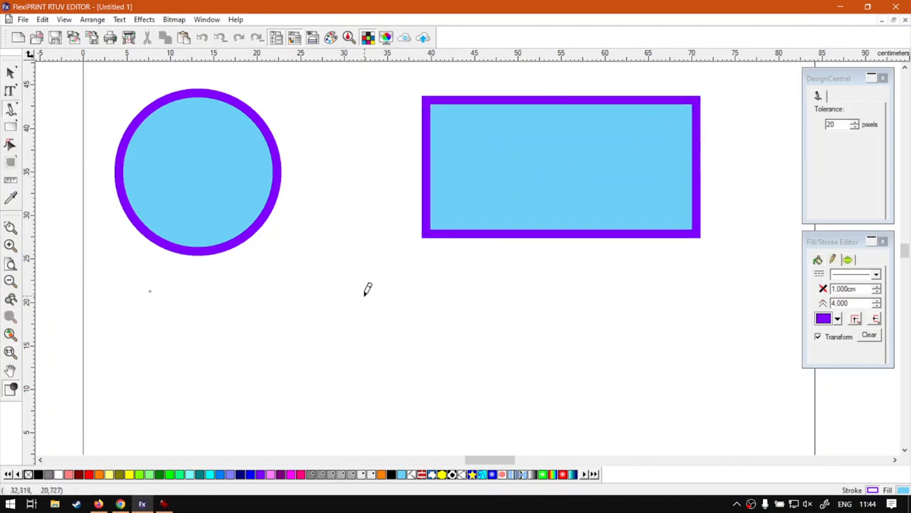
mouse_move(360, 286)
left_mouse_down()
mouse_move(305, 303)
mouse_move(369, 328)
mouse_move(364, 383)
mouse_move(325, 420)
mouse_move(414, 462)
mouse_move(447, 400)
mouse_move(432, 355)
mouse_move(526, 371)
mouse_move(515, 311)
mouse_move(441, 288)
left_mouse_up()
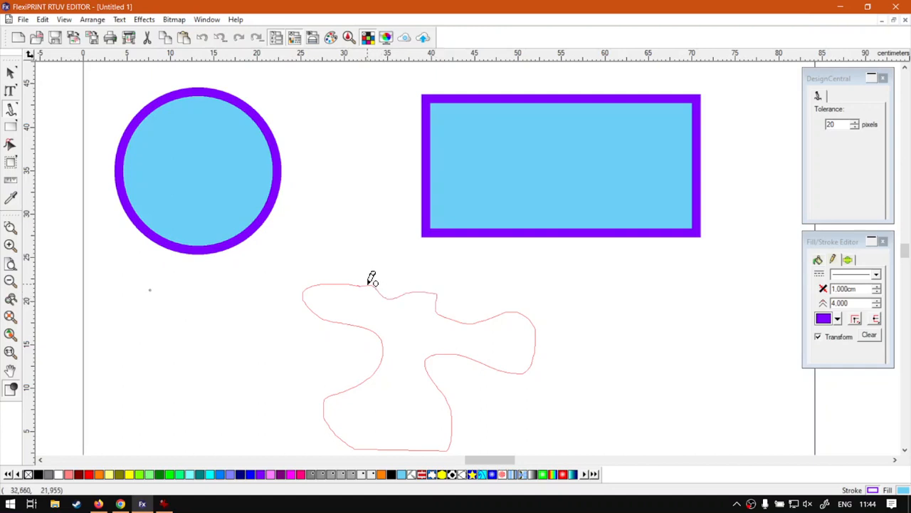
left_click_drag(369, 281, 366, 281)
Shift the freehand shape up and the rectangle slightly away from the circle, and select the circle.
left_click(9, 74)
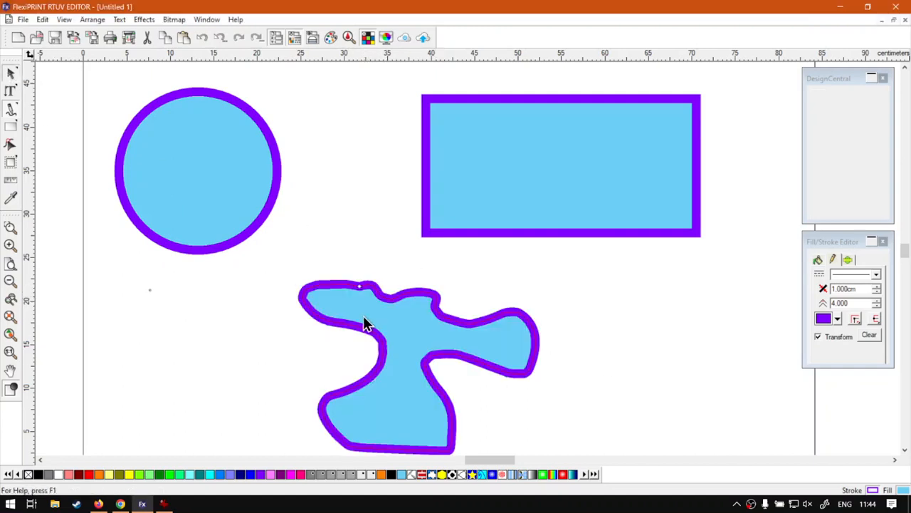
left_click_drag(383, 336, 361, 316)
mouse_move(576, 195)
left_mouse_down()
mouse_move(586, 183)
mouse_move(591, 198)
left_mouse_up()
left_click(655, 306)
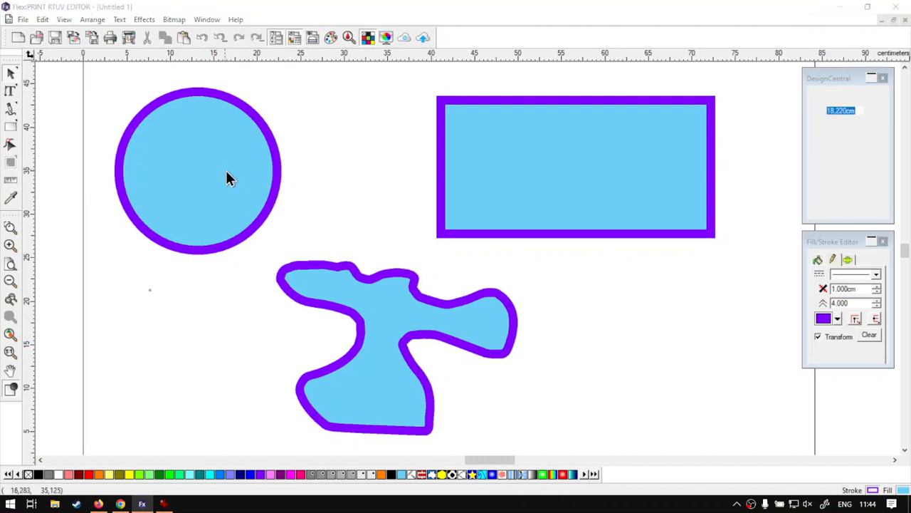
left_click(193, 139)
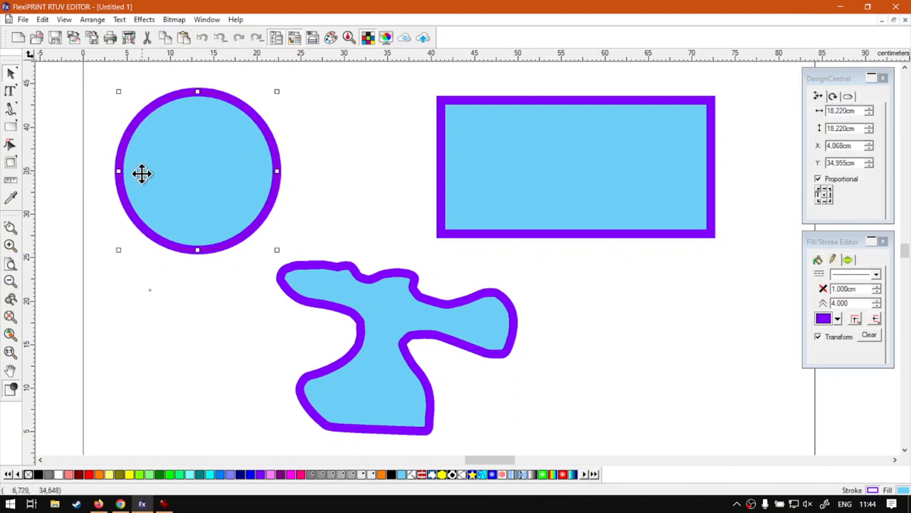
left_click(6, 168)
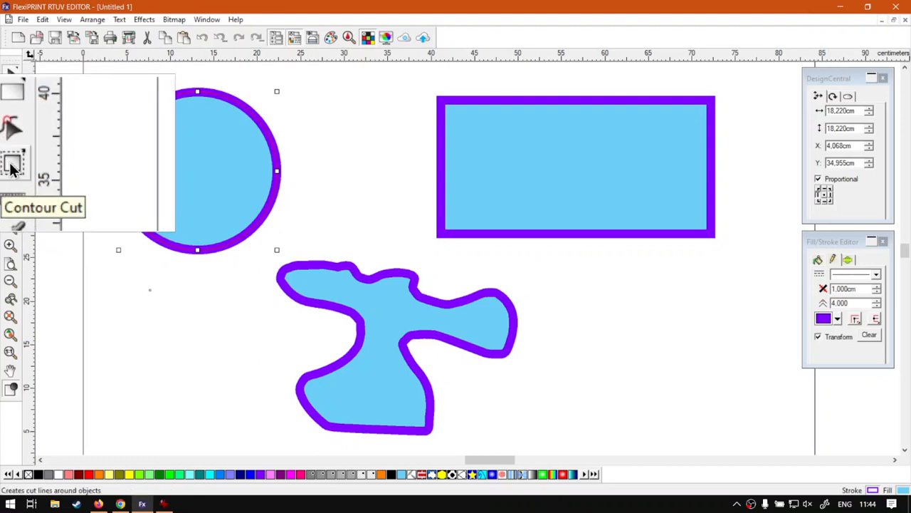
left_click(11, 166)
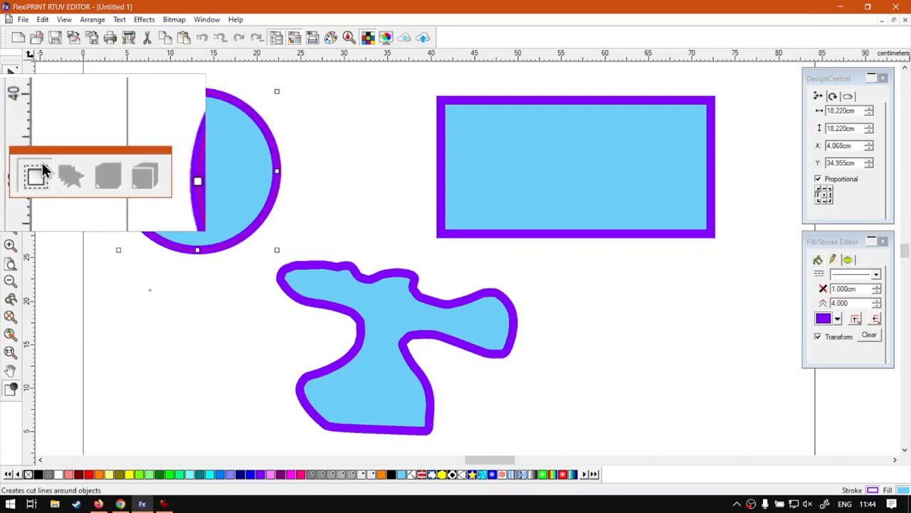
left_click(41, 171)
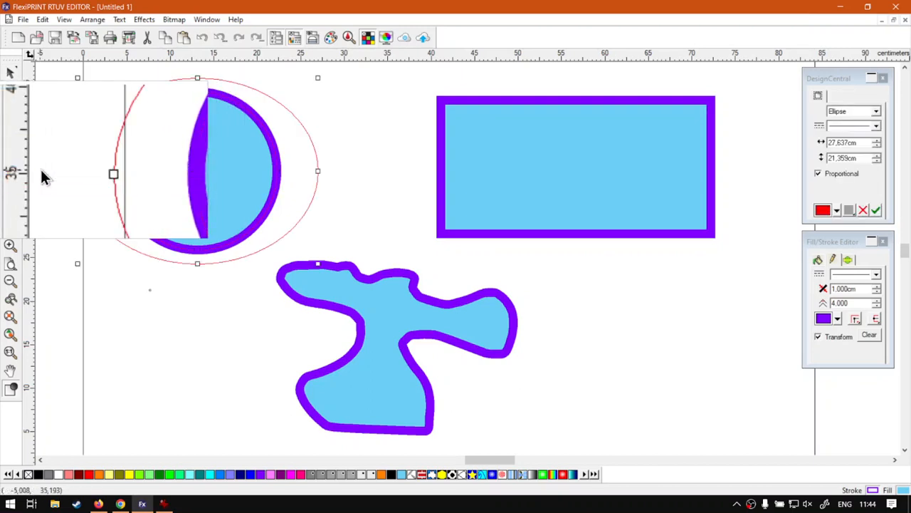
key("Escape")
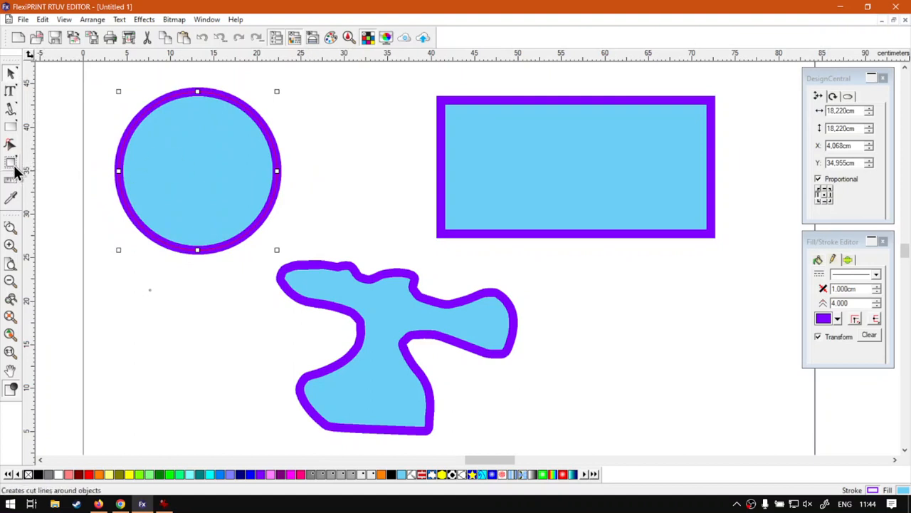
Start a contour cut on the circle with the Contour type and adjust its outline freehand to an offset of about 1.6 cm.
left_click(15, 171)
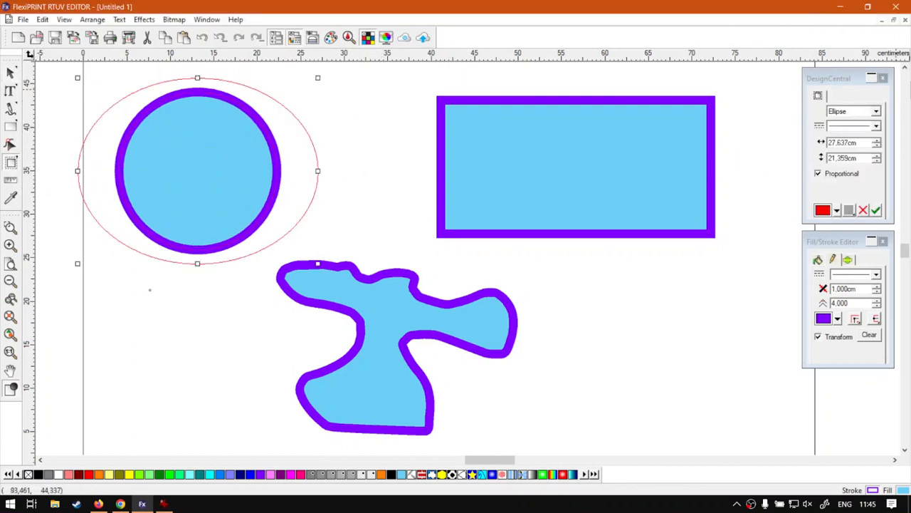
left_click(875, 111)
left_click(861, 124)
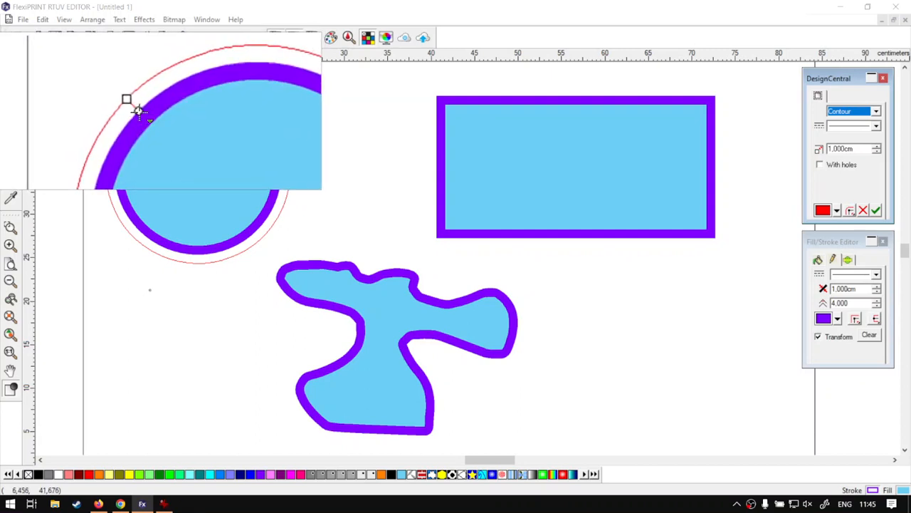
left_click_drag(140, 113, 291, 123)
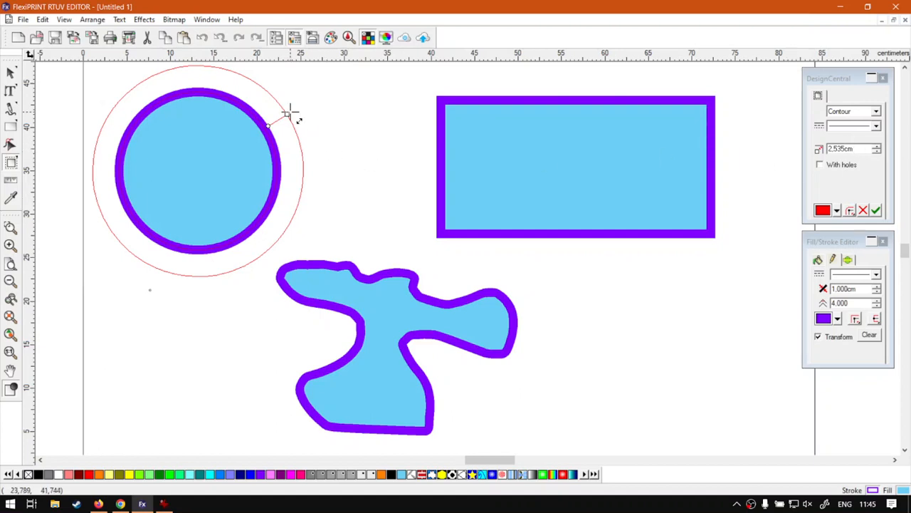
left_click_drag(287, 114, 279, 120)
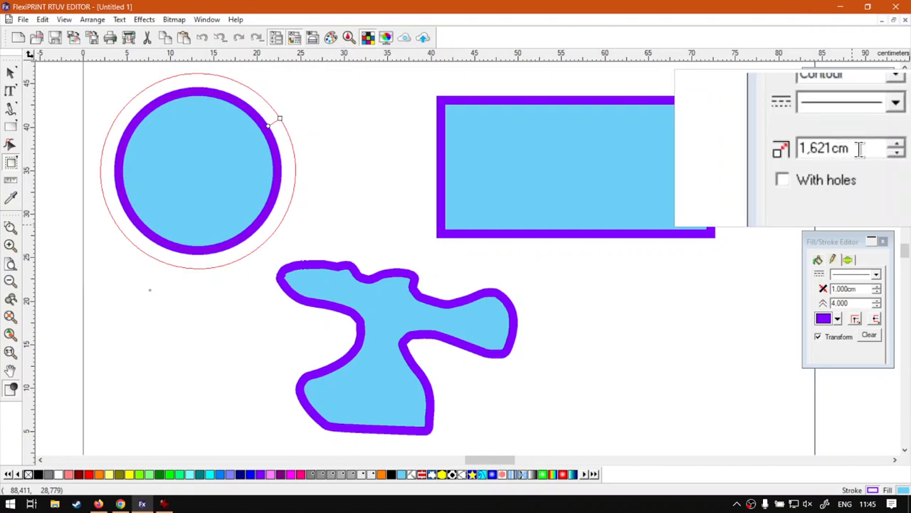
Set the circle's contour cut offset to 1,5 cm.
left_click_drag(852, 149, 825, 150)
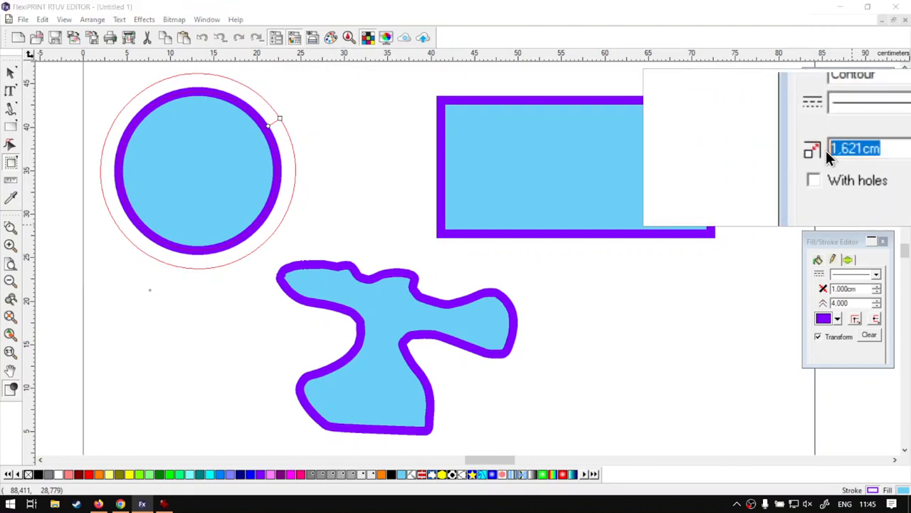
type("1.5")
key("Return")
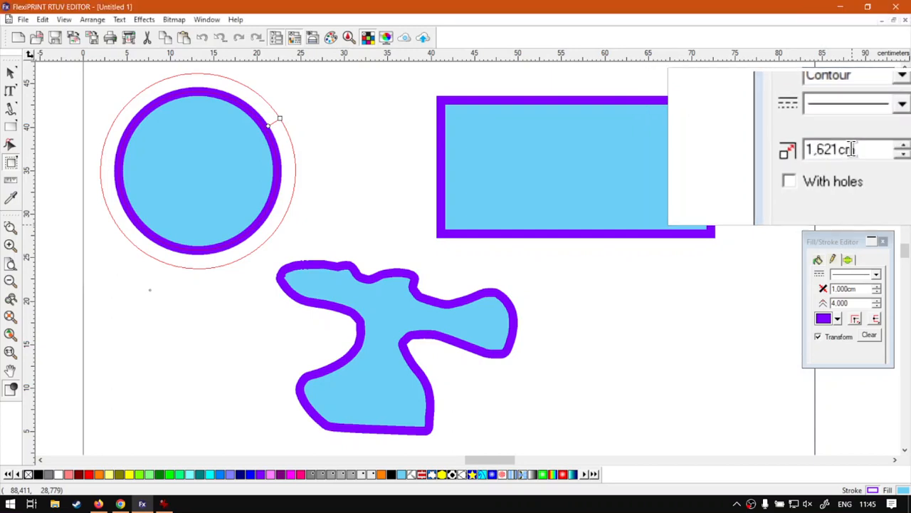
left_click_drag(854, 149, 827, 148)
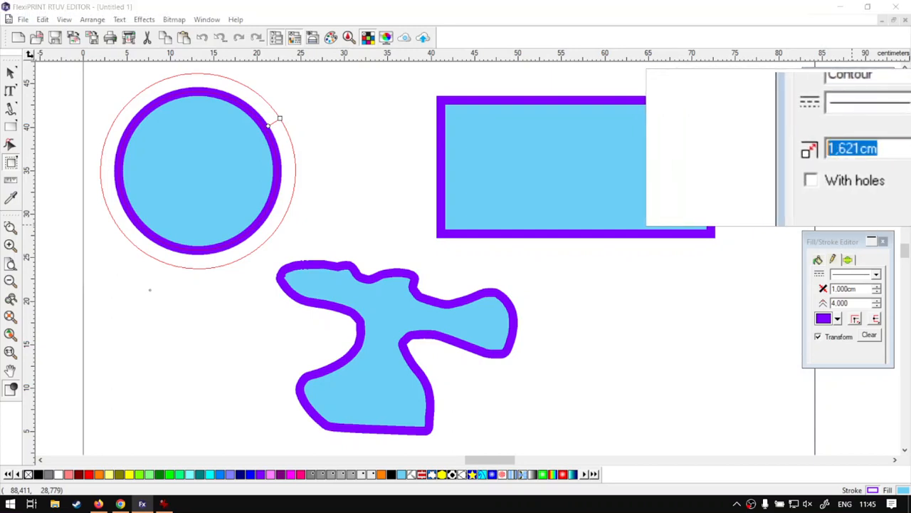
type("1,5")
key("Return")
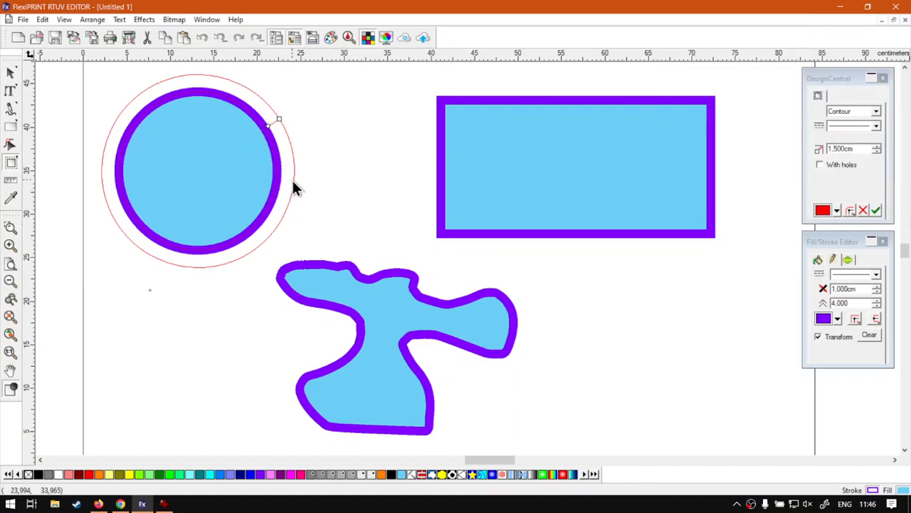
Review the contour cut's type and line style options, keep the solid line, and leave the command without applying it.
left_click(838, 95)
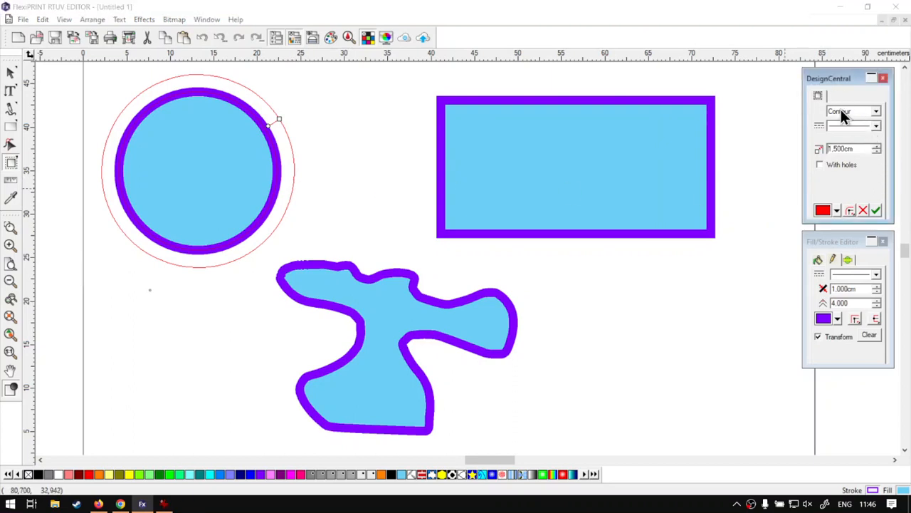
left_click(876, 111)
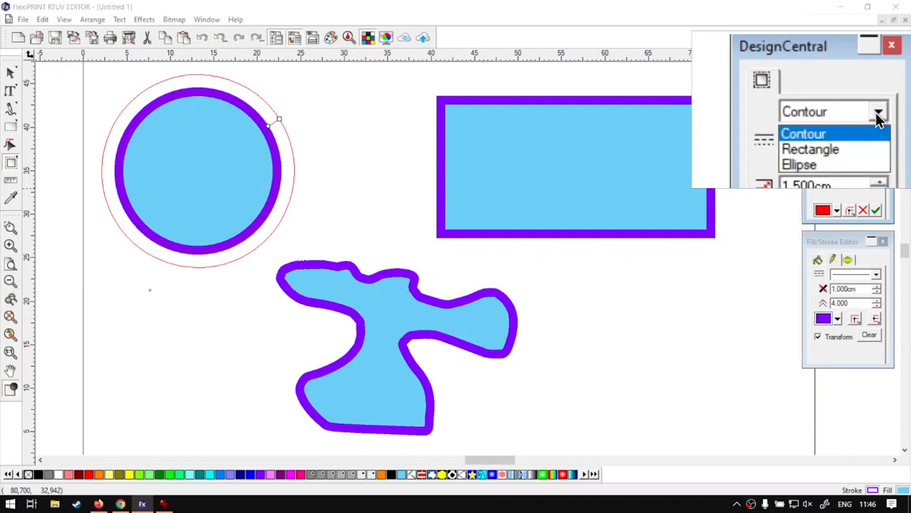
left_click(878, 117)
left_click(875, 128)
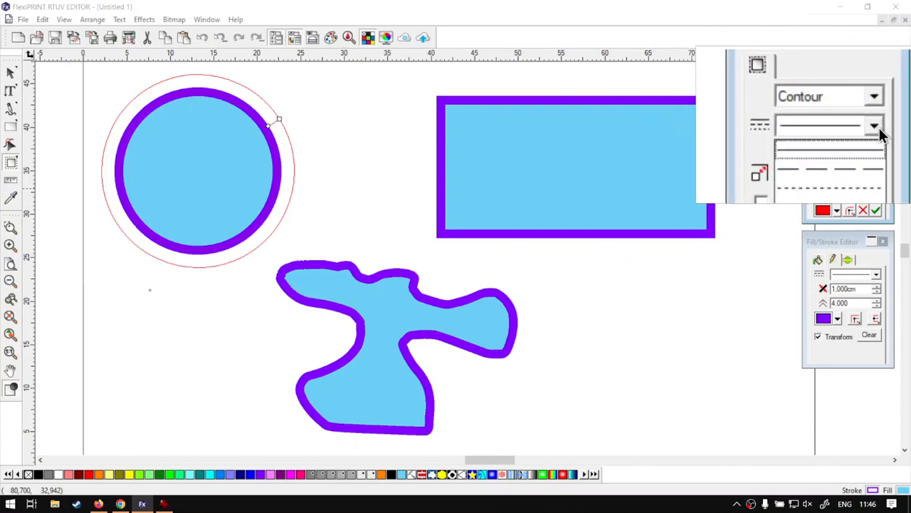
left_click(847, 151)
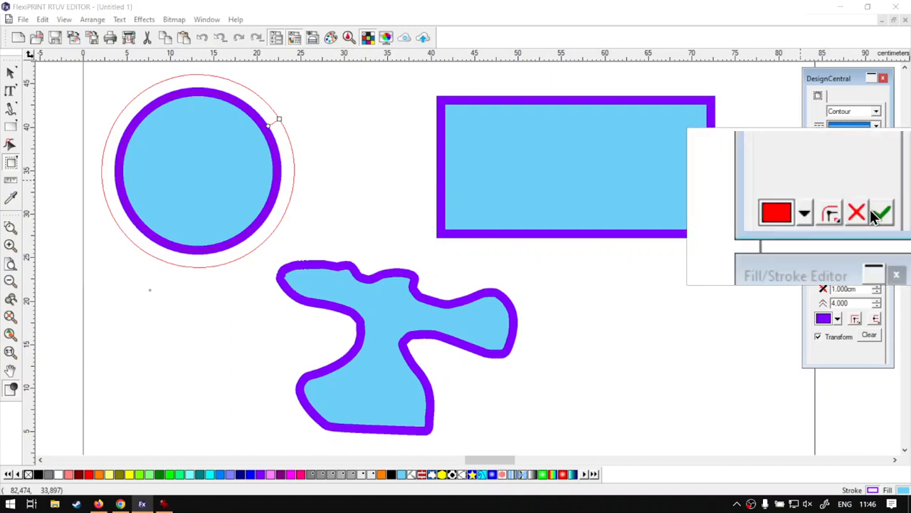
key("Escape")
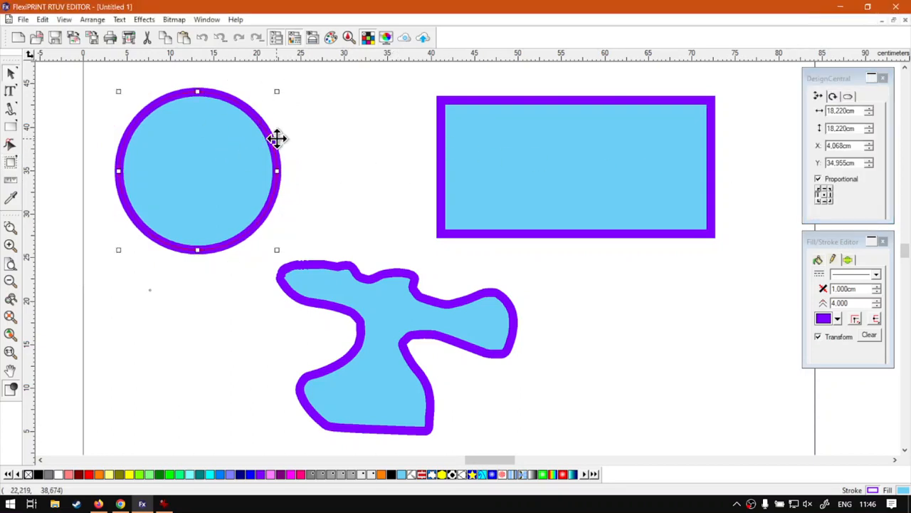
Apply a Contour-type cut line around the circle at a 1.5 cm offset and deselect it.
left_click(12, 164)
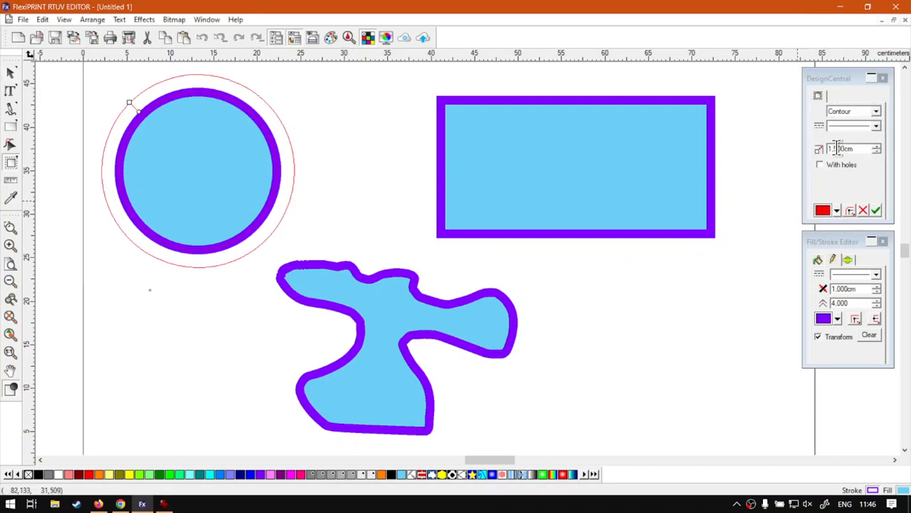
left_click(876, 211)
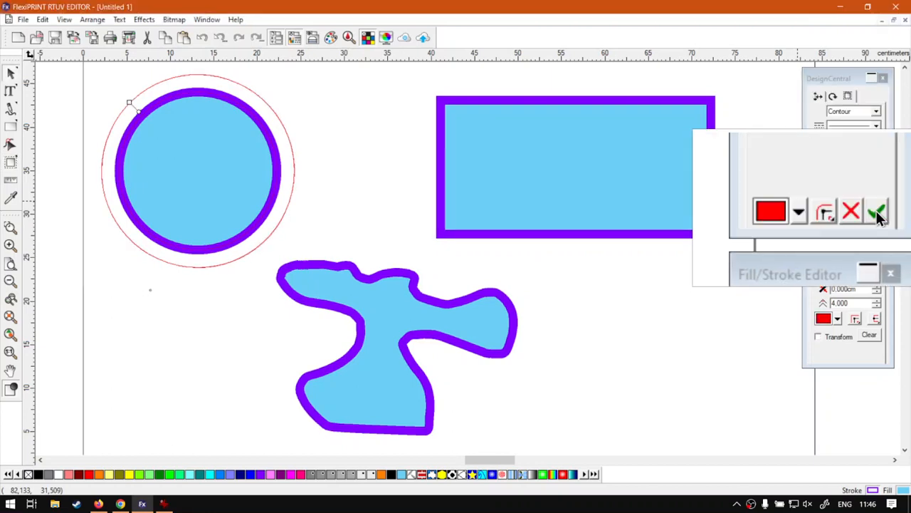
left_click(355, 150)
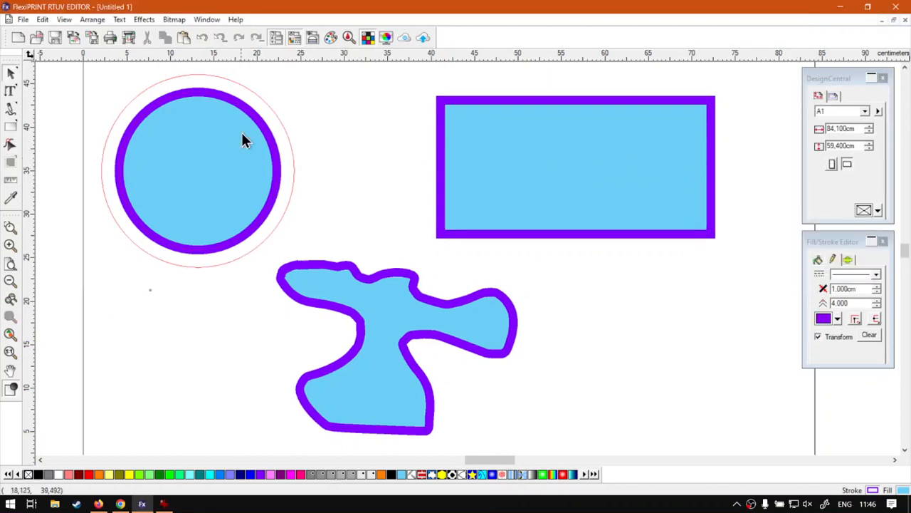
Try a second contour cut about 2.2 cm outside the circle's existing cut line, then discard it.
left_click(262, 187)
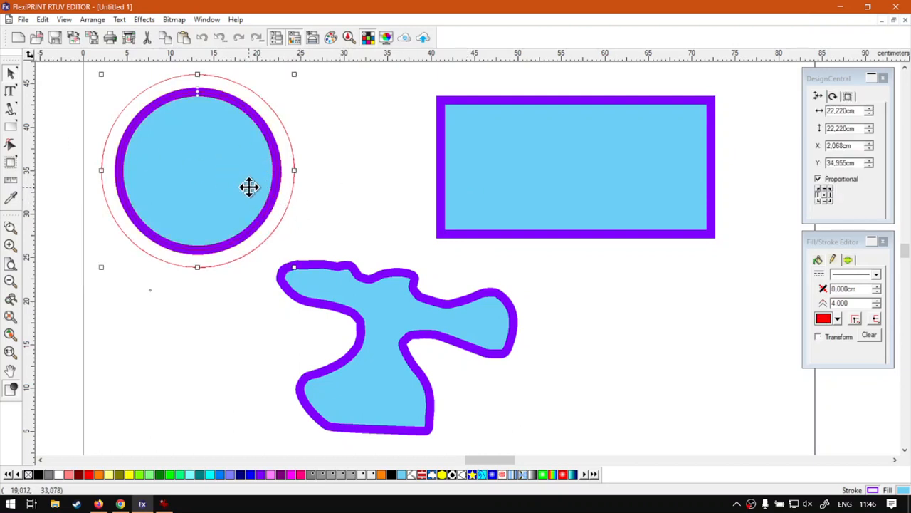
left_click(11, 164)
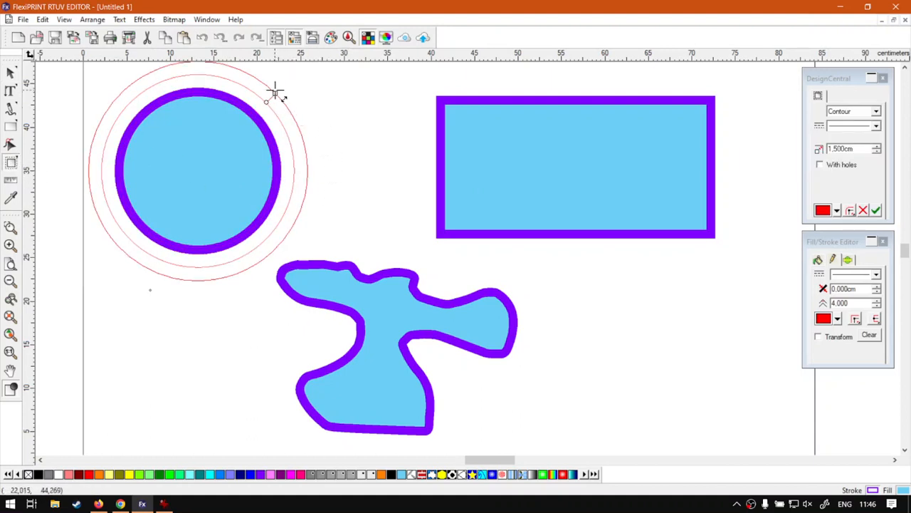
mouse_move(275, 92)
left_mouse_down()
mouse_move(295, 78)
mouse_move(263, 102)
mouse_move(267, 109)
mouse_move(282, 93)
left_mouse_up()
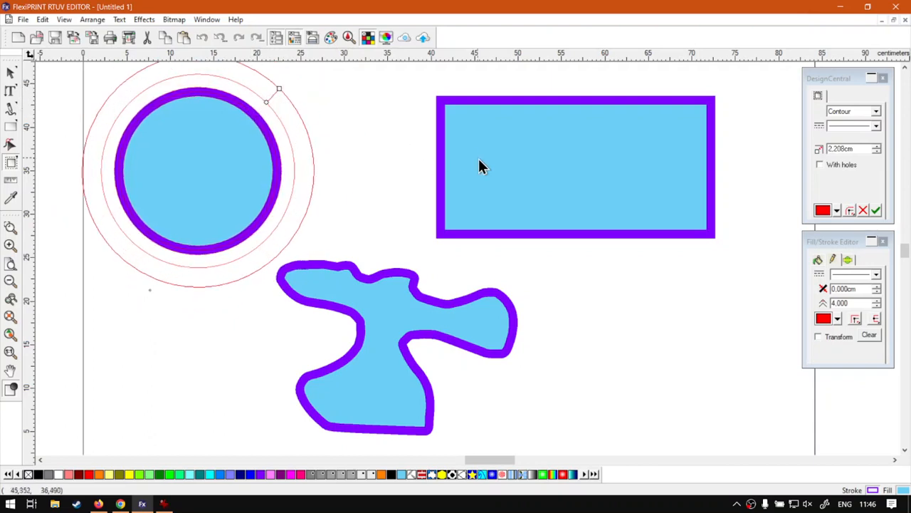
left_click(863, 210)
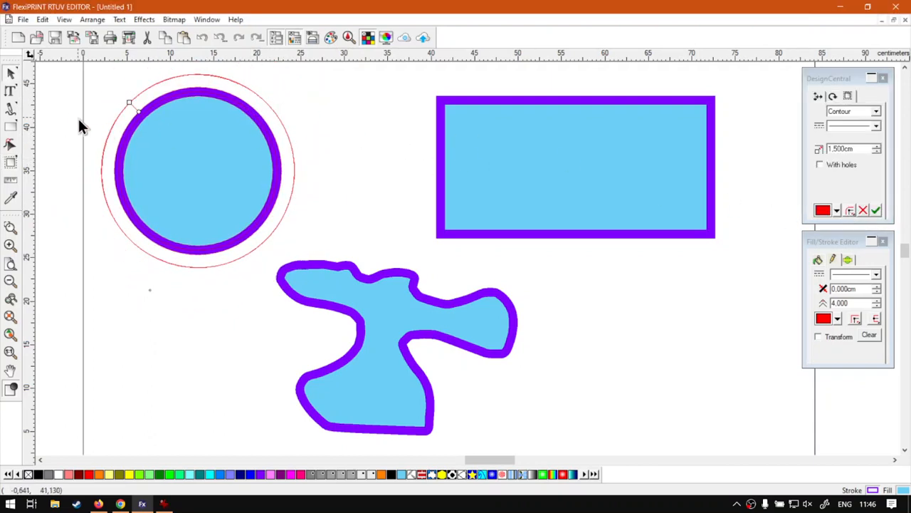
Apply a Contour-type cut line around the rectangle at an offset of about 1.75 cm.
left_click(11, 76)
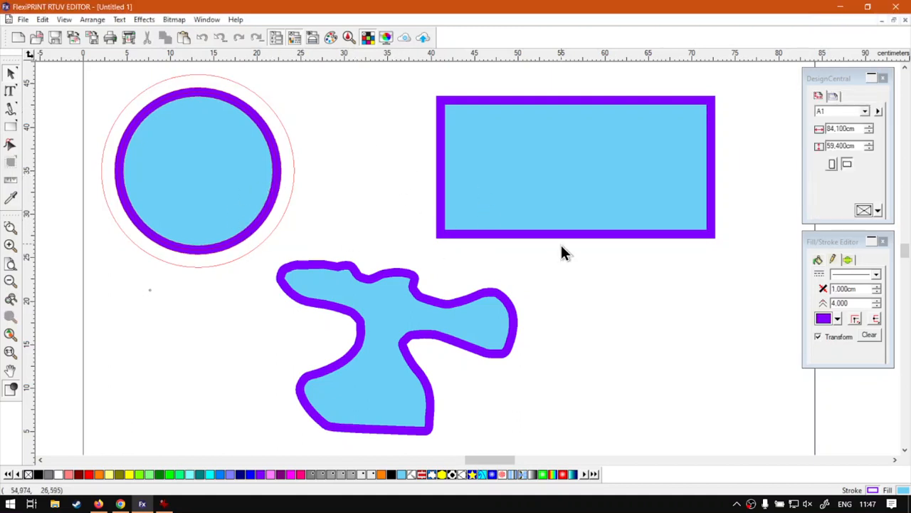
left_click(543, 189)
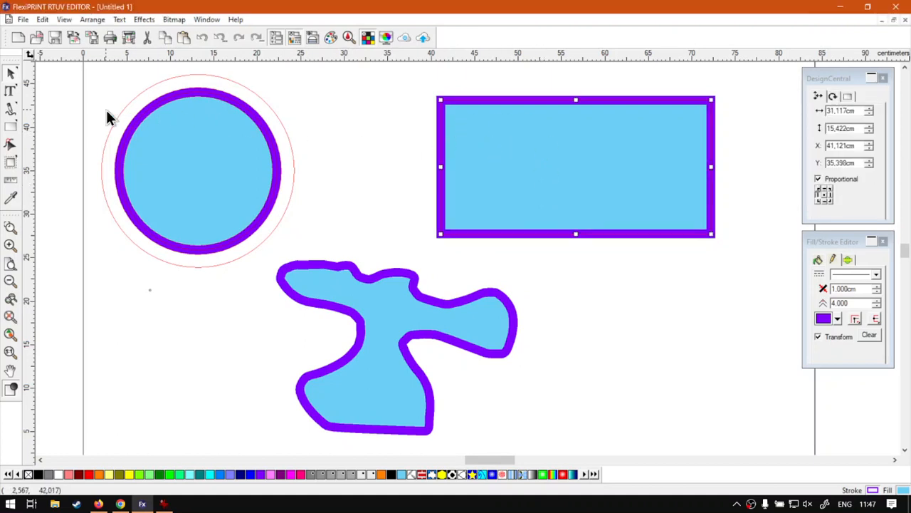
left_click(13, 162)
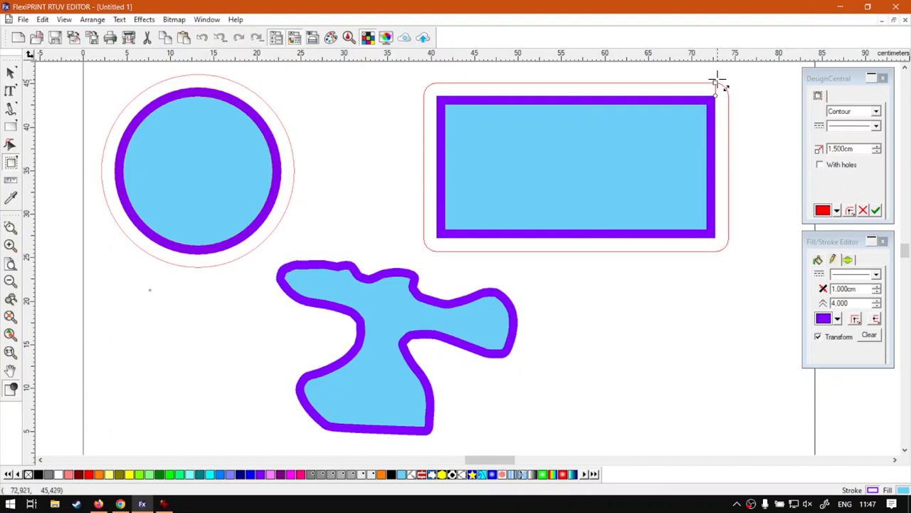
left_click_drag(717, 82, 762, 84)
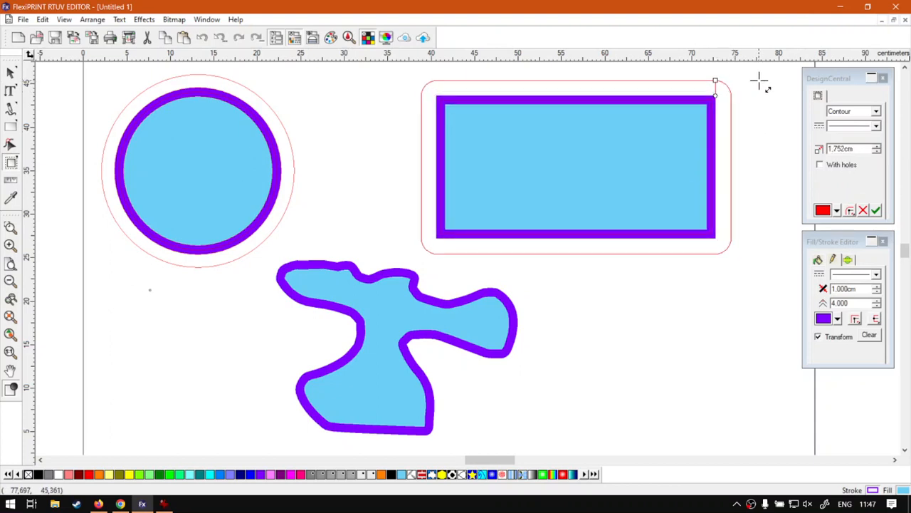
left_click(875, 210)
left_click(356, 292)
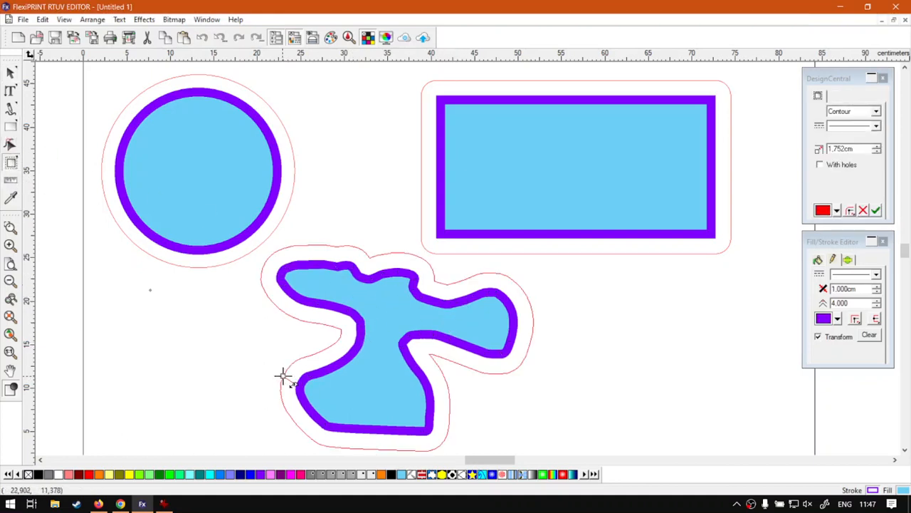
mouse_move(285, 376)
left_mouse_down()
mouse_move(270, 372)
mouse_move(286, 378)
left_mouse_up()
left_click(10, 73)
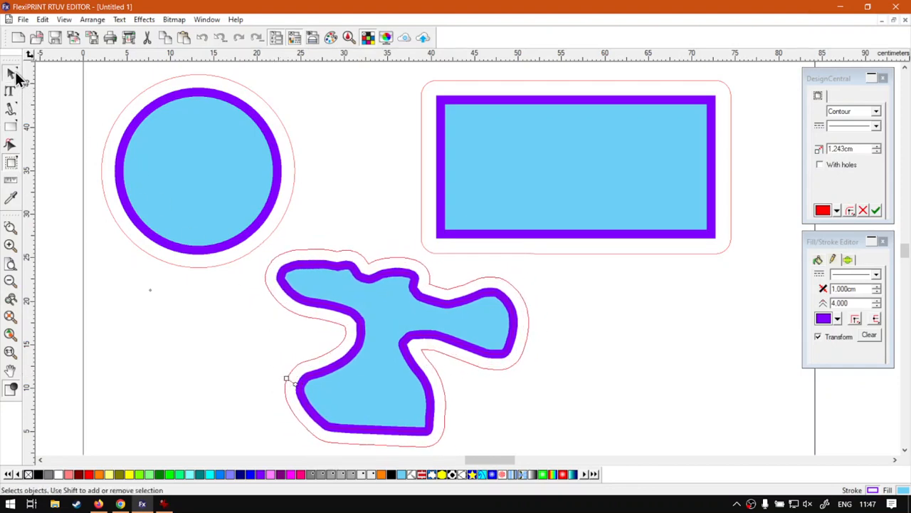
left_click(585, 335)
Apply a Contour-type cut line around the freehand shape at an offset of about 1.5 cm.
left_click(427, 315)
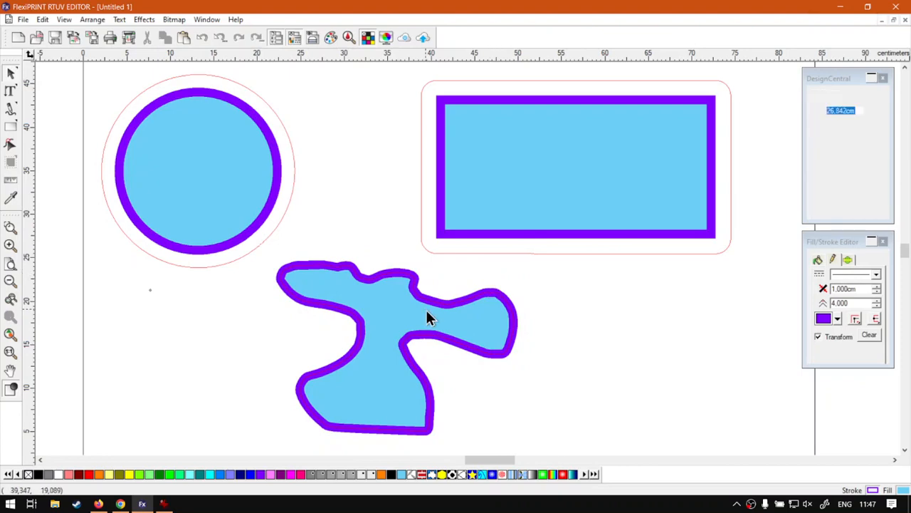
left_click(11, 162)
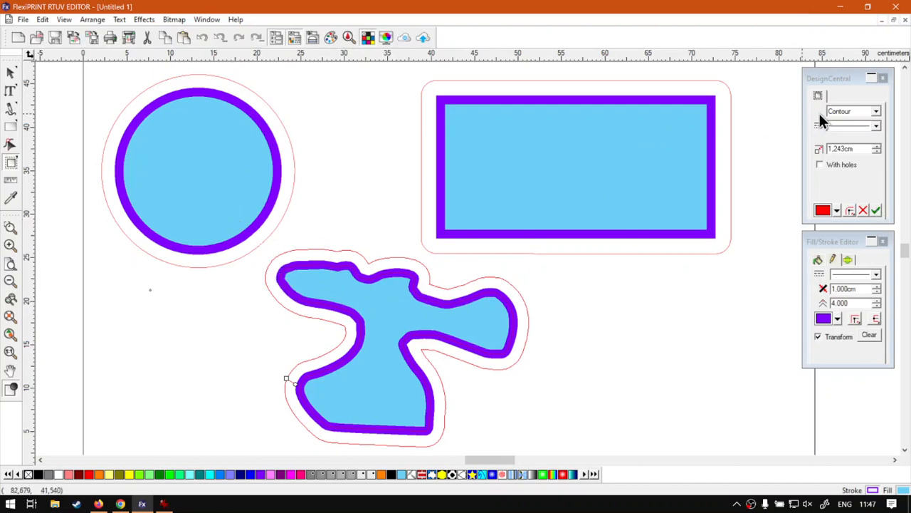
left_click(854, 148)
double_click(844, 148)
type("1")
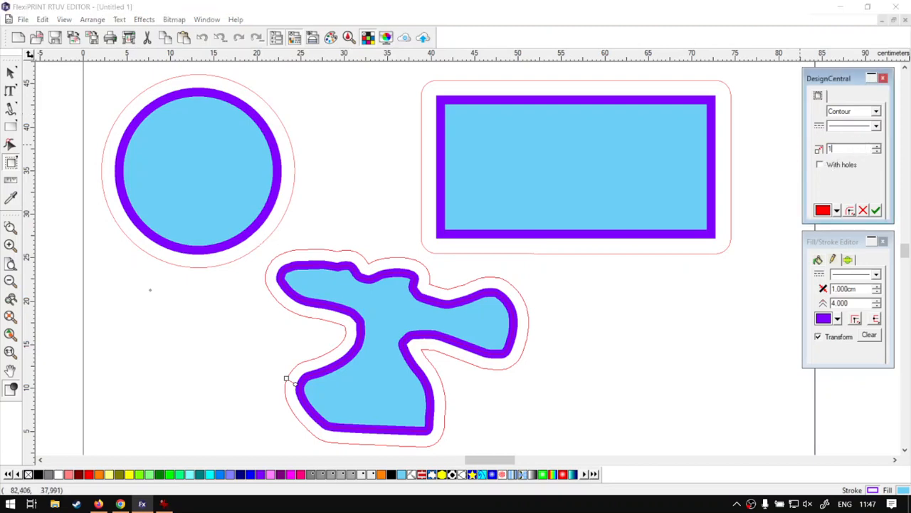
type(",5")
key("Return")
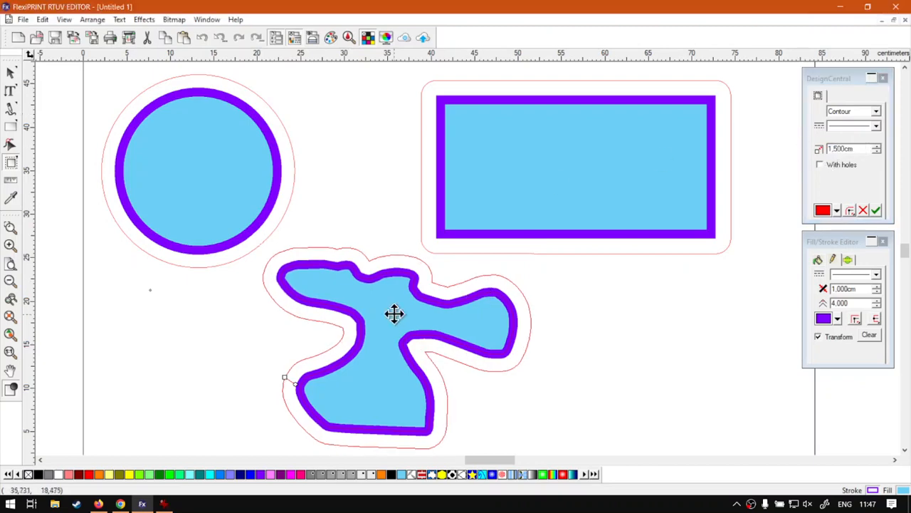
left_click_drag(284, 376, 284, 376)
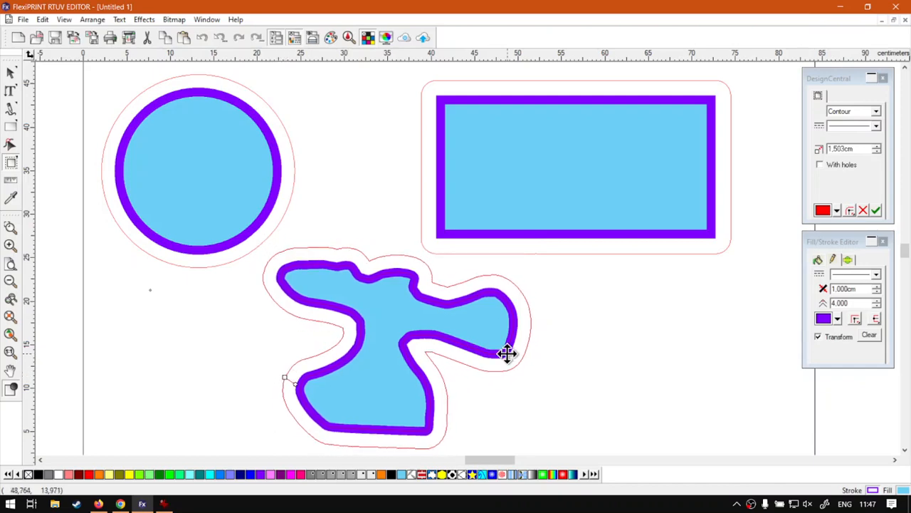
left_click(877, 214)
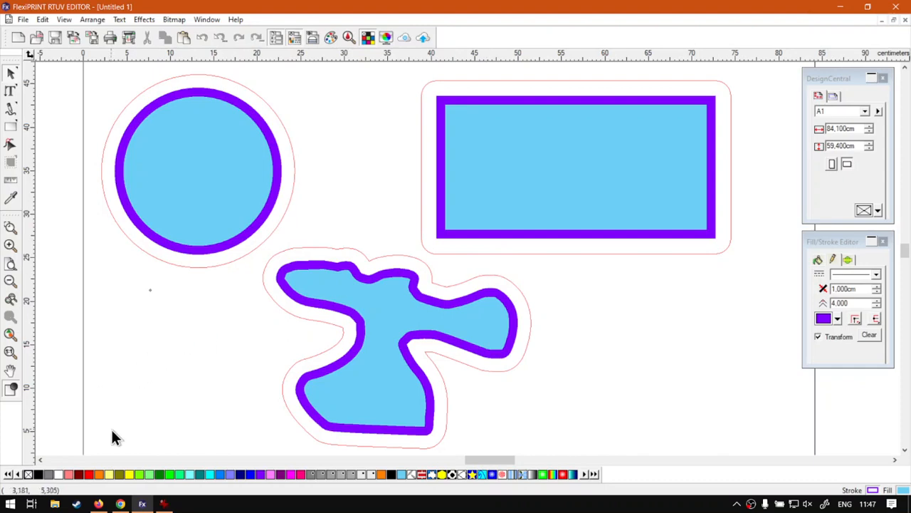
Switch to Chrome and look over the Software Training Videos home page on softwaretraining.co.za.
left_click(120, 504)
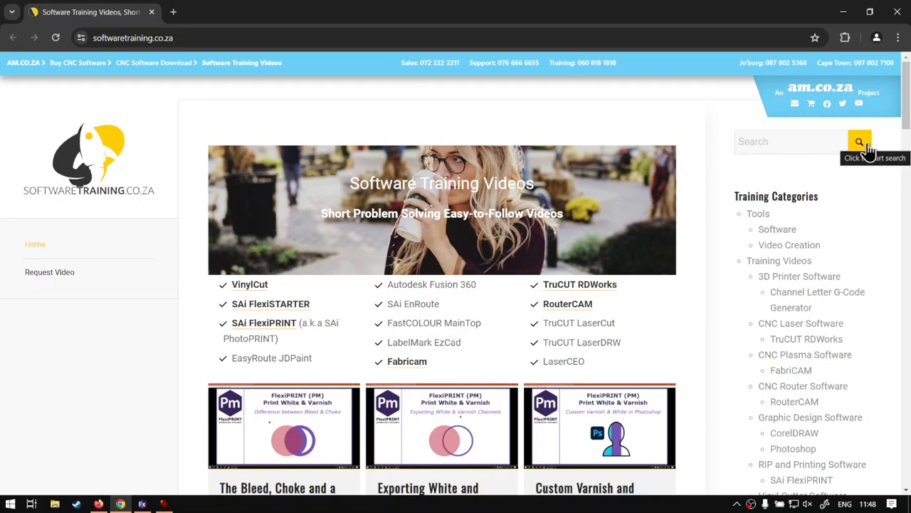
scroll(407, 348, "down", 3)
scroll(409, 368, "up", 3)
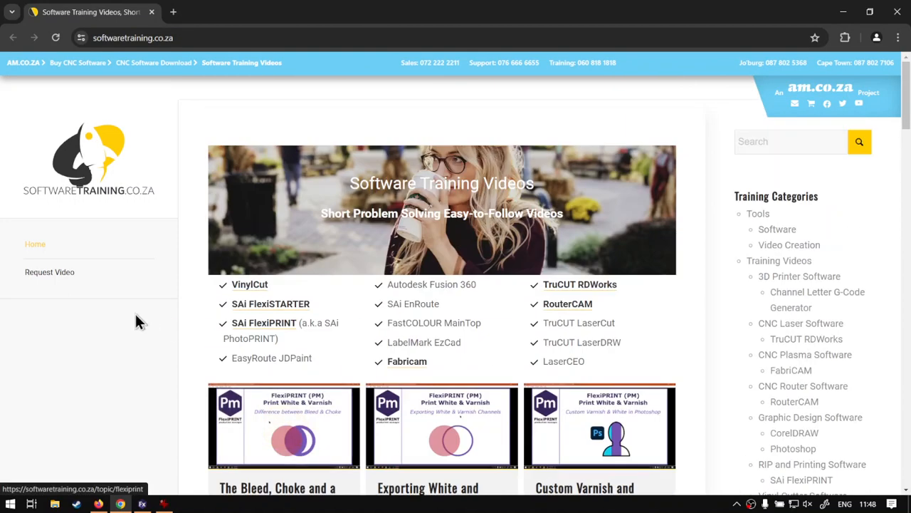